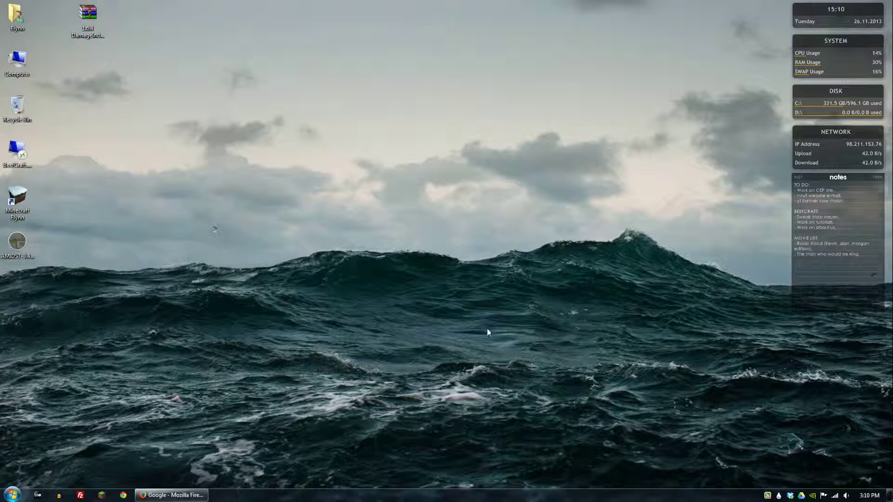
Search Google in Firefox for "damage indicator mod" and find the DamageIndicators[1.6.X]v2.9.1.6 download link in the Minecraft Forum topic
{"action": "left_click", "coordinate": [186, 495]}
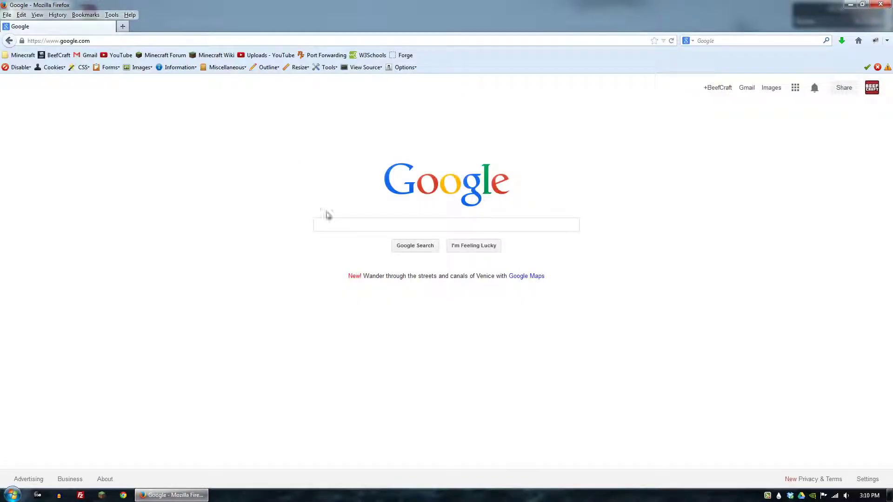
{"action": "left_click", "coordinate": [332, 226]}
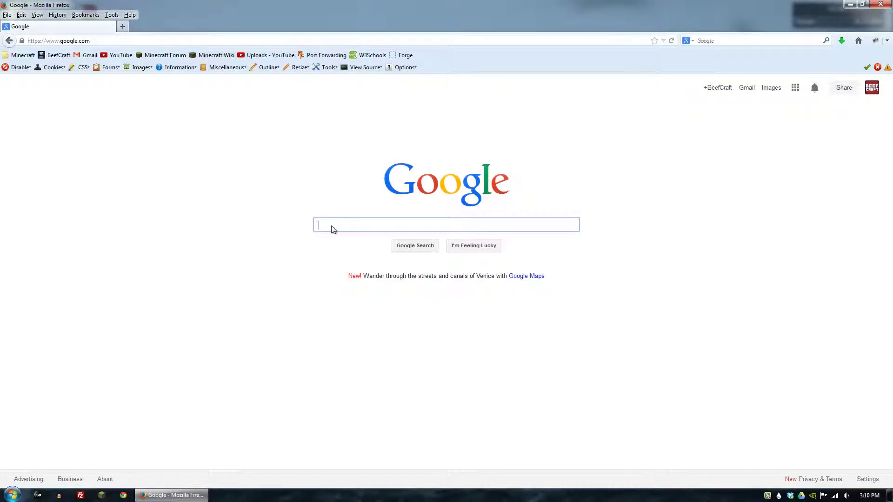
{"action": "type", "text": "damage indicator"}
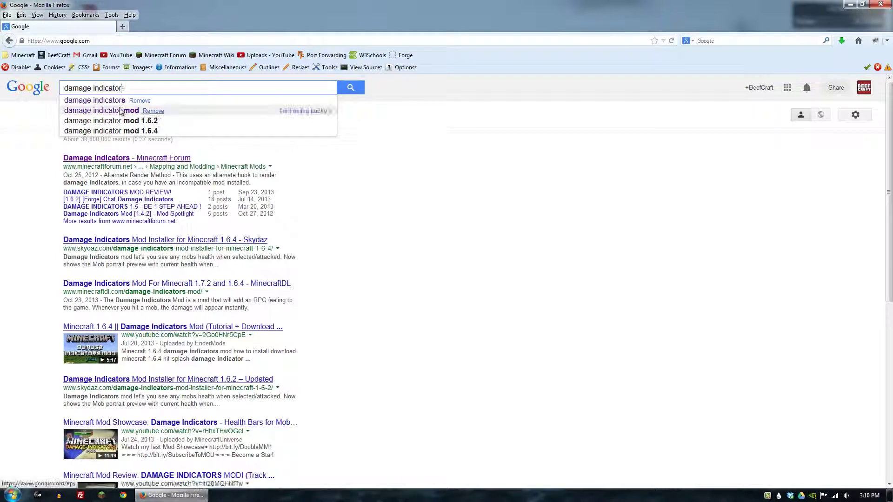
{"action": "left_click", "coordinate": [140, 111]}
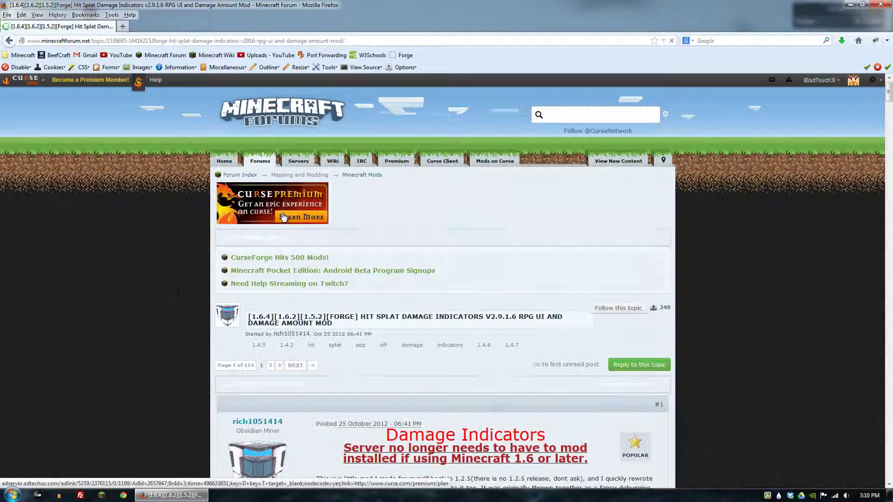
{"action": "scroll", "coordinate": [283, 217], "scroll_direction": "down", "scroll_amount": 5}
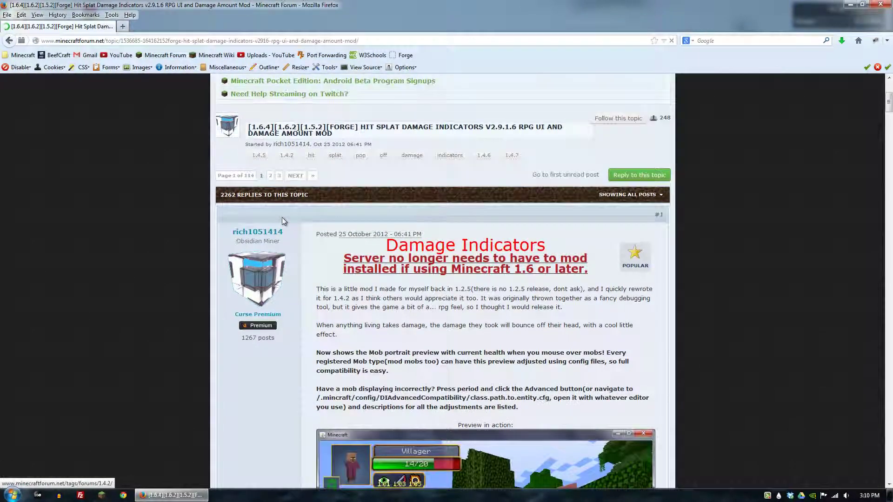
{"action": "scroll", "coordinate": [282, 217], "scroll_direction": "down", "scroll_amount": 2}
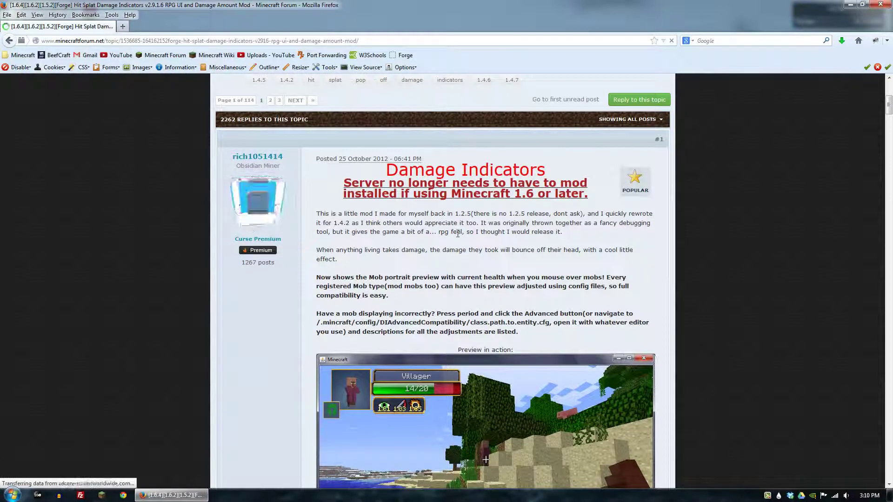
{"action": "scroll", "coordinate": [458, 235], "scroll_direction": "down", "scroll_amount": 8}
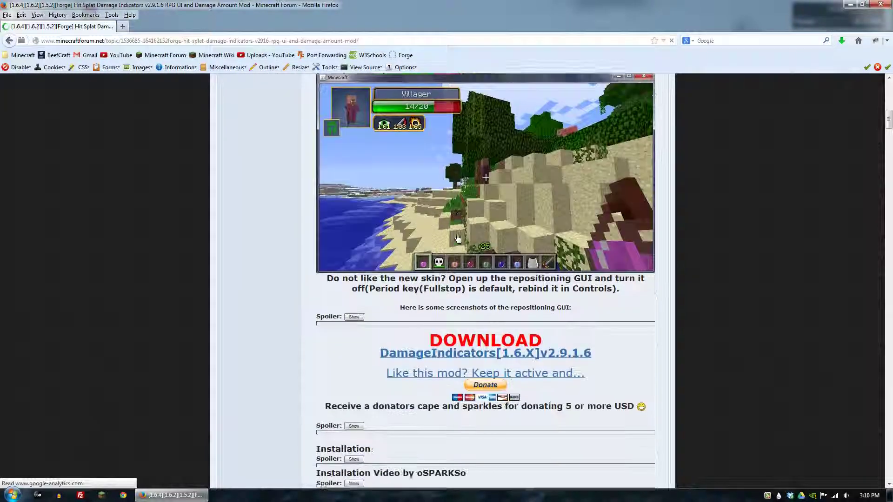
{"action": "scroll", "coordinate": [458, 238], "scroll_direction": "down", "scroll_amount": 3}
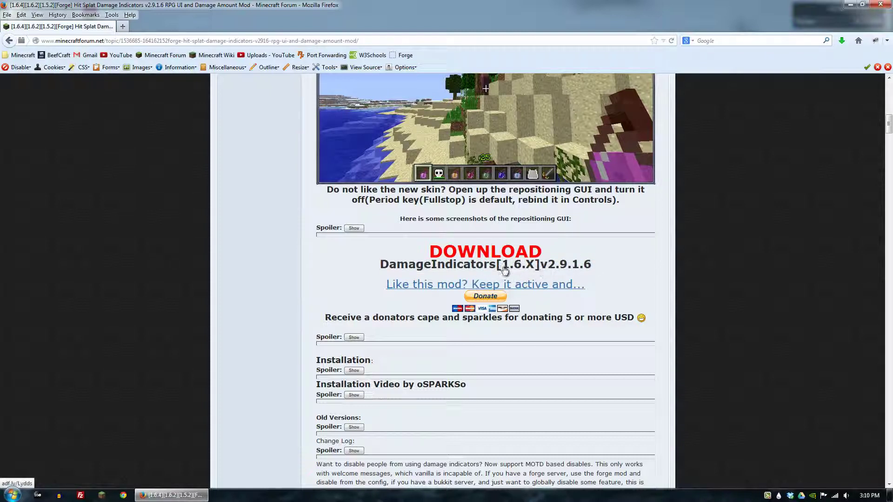
Return to the desktop and open the AppData\Roaming\.minecraft\mods folder from the user's home folder
{"action": "left_click", "coordinate": [171, 494]}
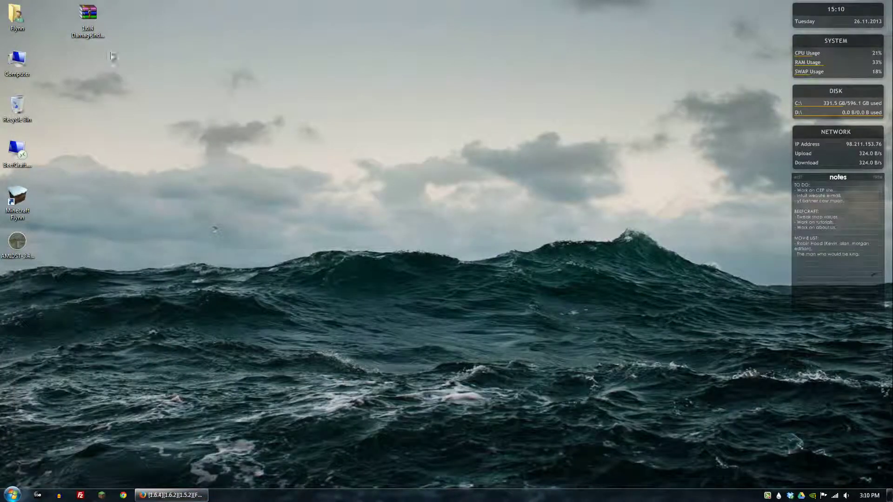
{"action": "left_click", "coordinate": [86, 18]}
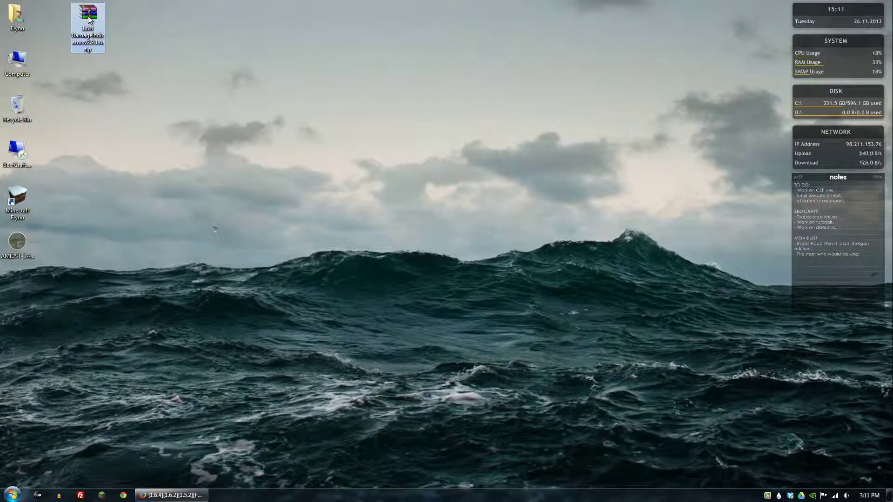
{"action": "left_click", "coordinate": [17, 21]}
{"action": "double_click", "coordinate": [16, 20]}
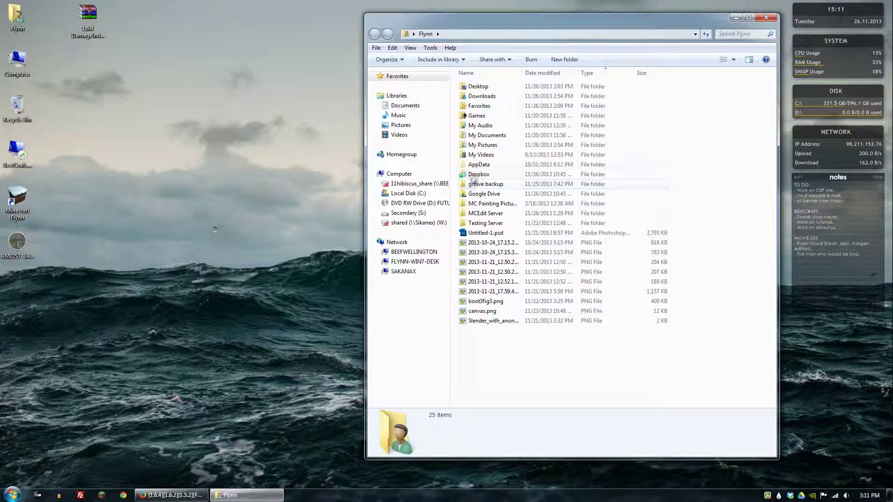
{"action": "double_click", "coordinate": [478, 165]}
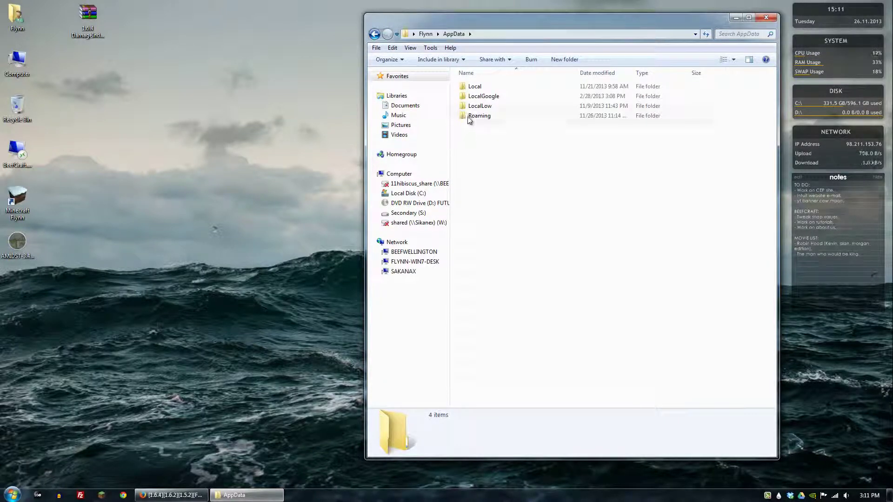
{"action": "double_click", "coordinate": [471, 116]}
{"action": "double_click", "coordinate": [472, 87]}
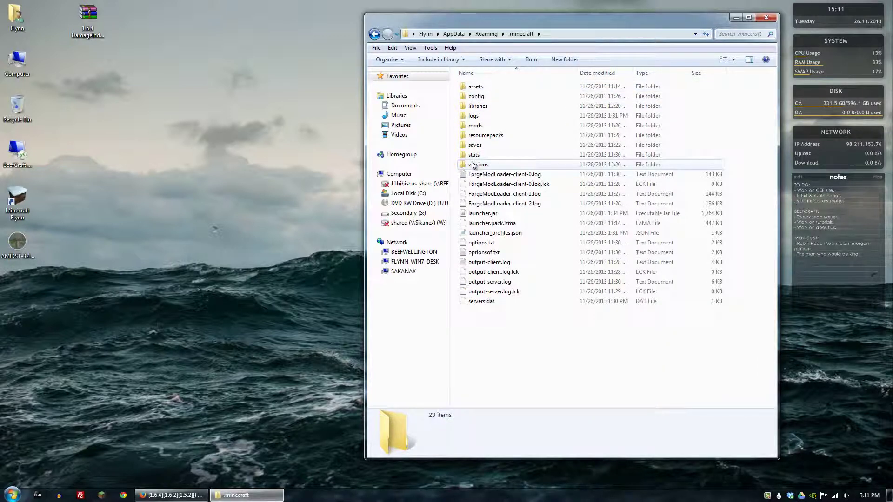
{"action": "double_click", "coordinate": [473, 126]}
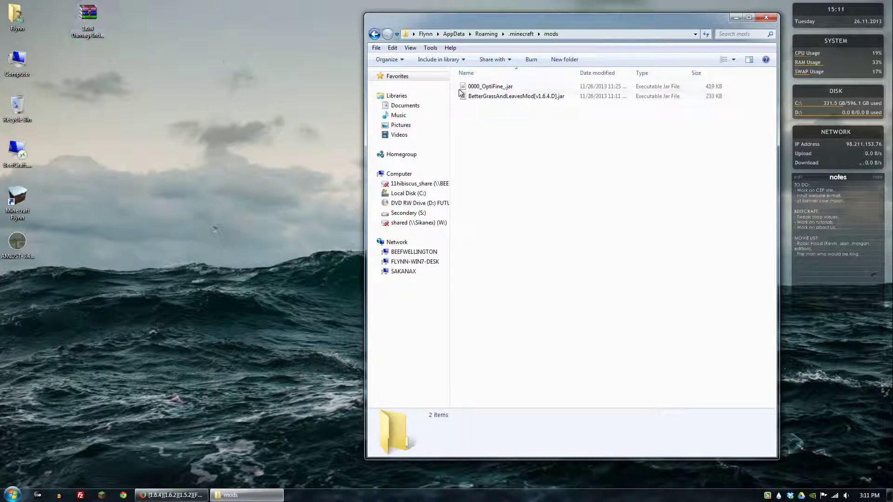
Send the OptiFine and BetterGrassAndLeavesMod jars to the Recycle Bin and move 1.6.4 DamageIndicatorsv2.9.1.6.zip from the desktop into the mods folder
{"action": "left_click_drag", "start_coordinate": [508, 116], "coordinate": [21, 104]}
{"action": "left_click_drag", "start_coordinate": [88, 14], "coordinate": [540, 120]}
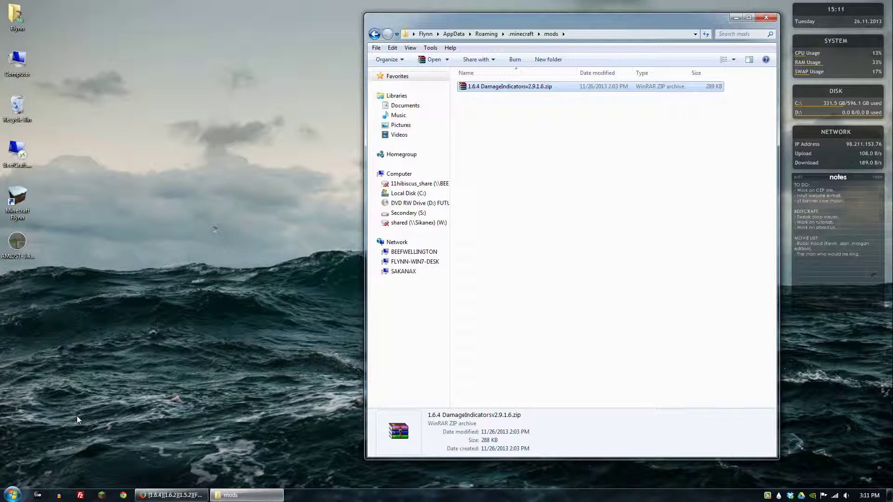
Open the Minecraft Launcher and start the game with the Forge profile
{"action": "left_click", "coordinate": [101, 496]}
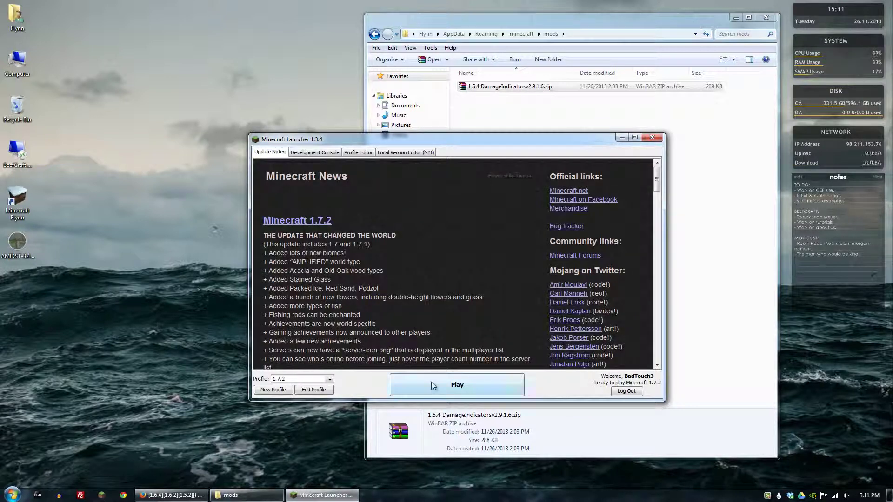
{"action": "left_click", "coordinate": [329, 380]}
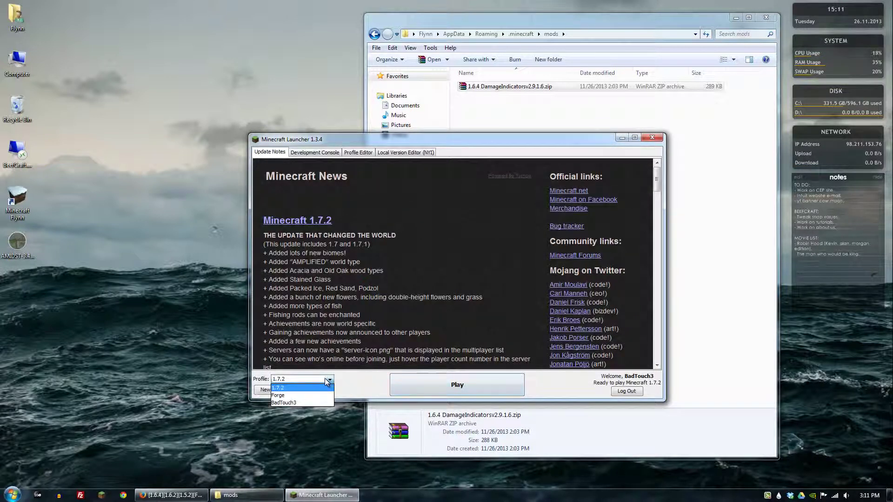
{"action": "left_click", "coordinate": [308, 395]}
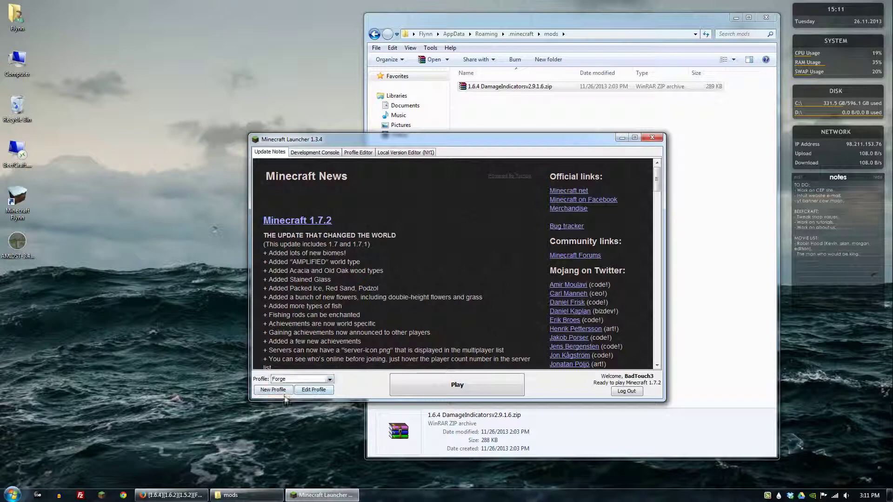
{"action": "left_click", "coordinate": [446, 386]}
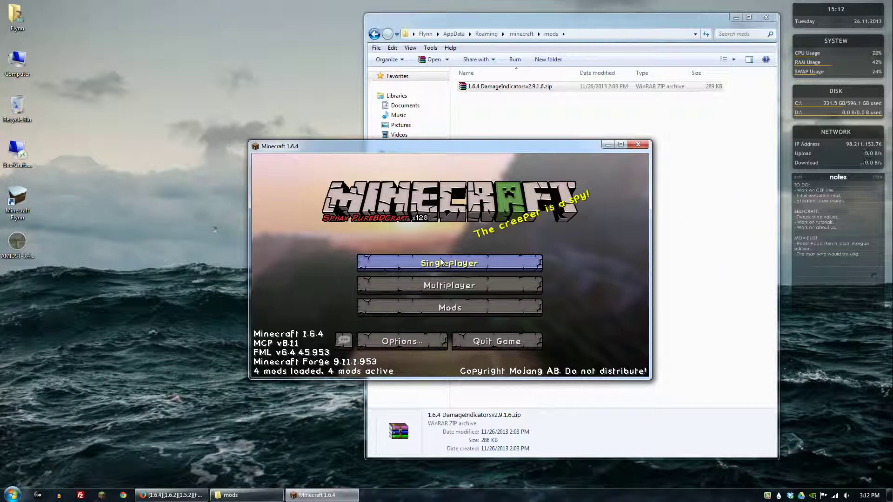
Load the Testing Ground singleplayer world and walk ashore until a horse is targeted
{"action": "left_click", "coordinate": [441, 262]}
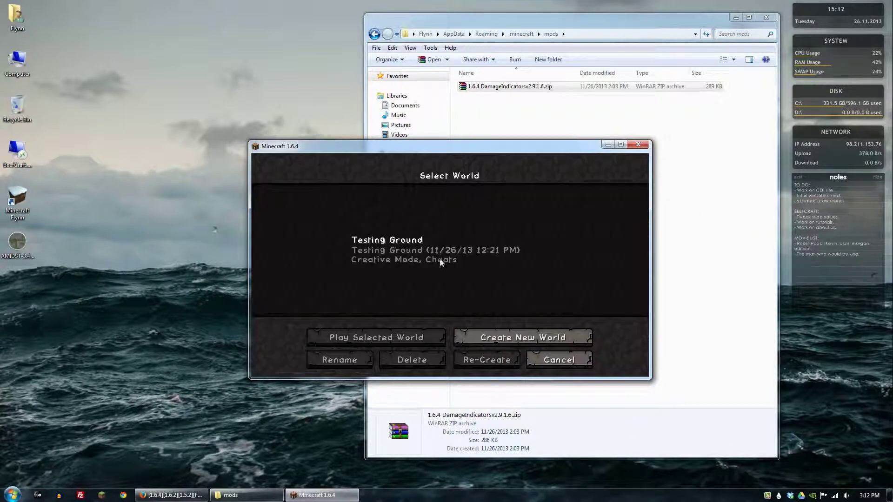
{"action": "double_click", "coordinate": [404, 253]}
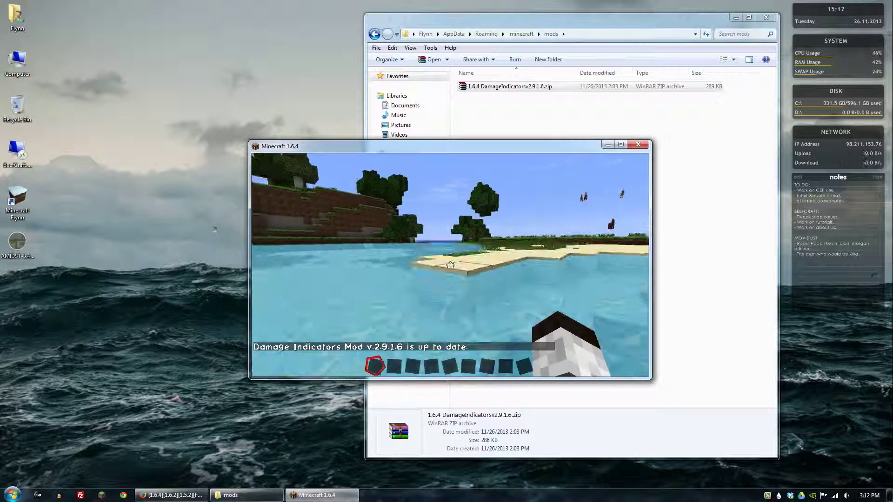
{"action": "key", "text": "w"}
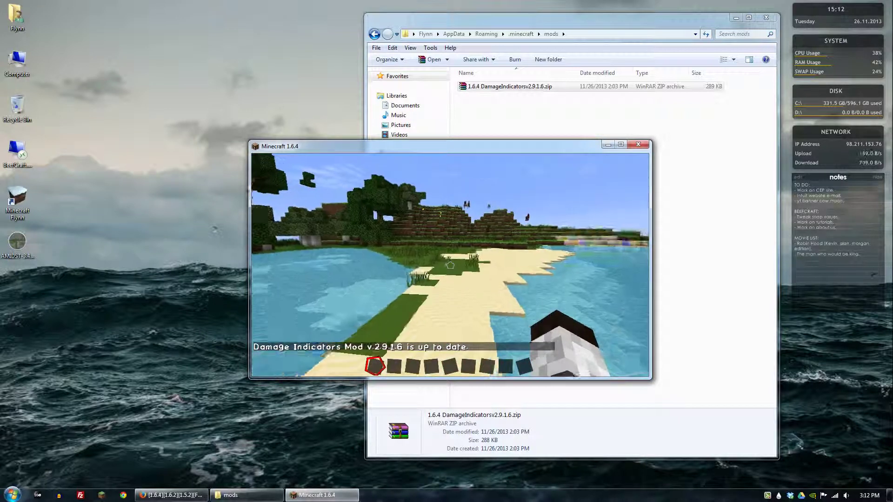
{"action": "key", "text": "w"}
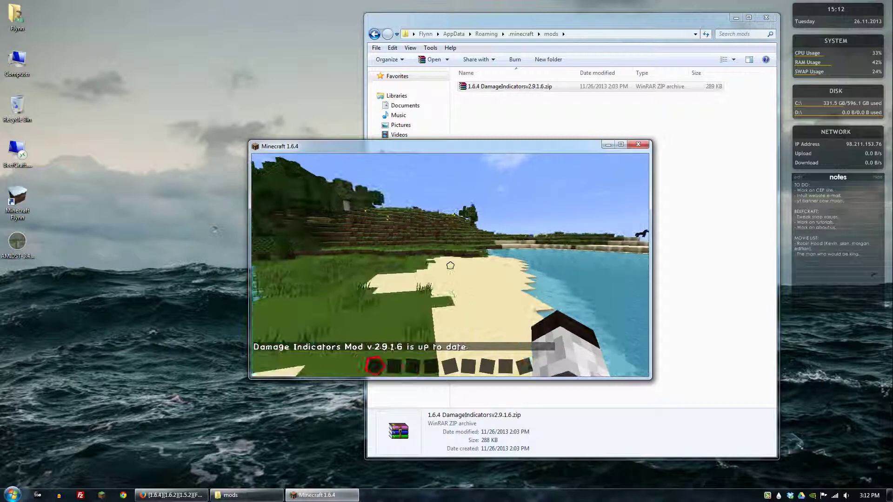
{"action": "key", "text": "w"}
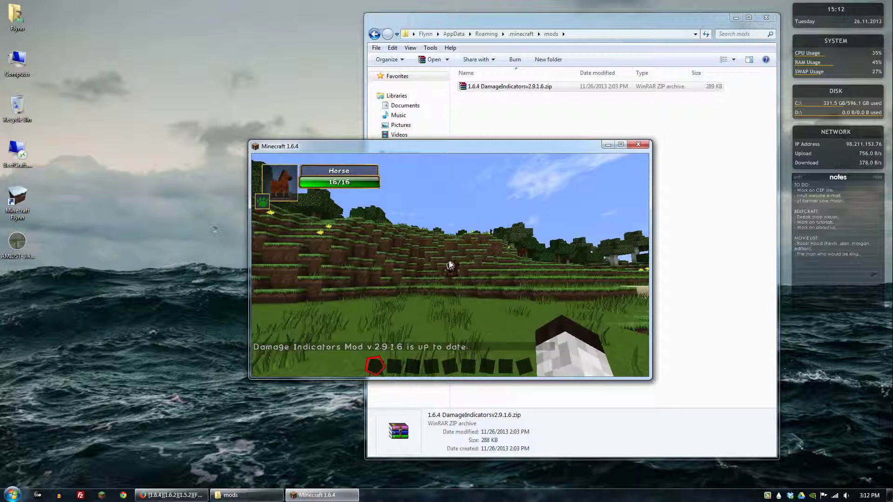
Maximize the game window and walk up to the horse on the hillside with its health portrait showing
{"action": "key", "text": "e"}
{"action": "double_click", "coordinate": [441, 153]}
{"action": "key", "text": "e"}
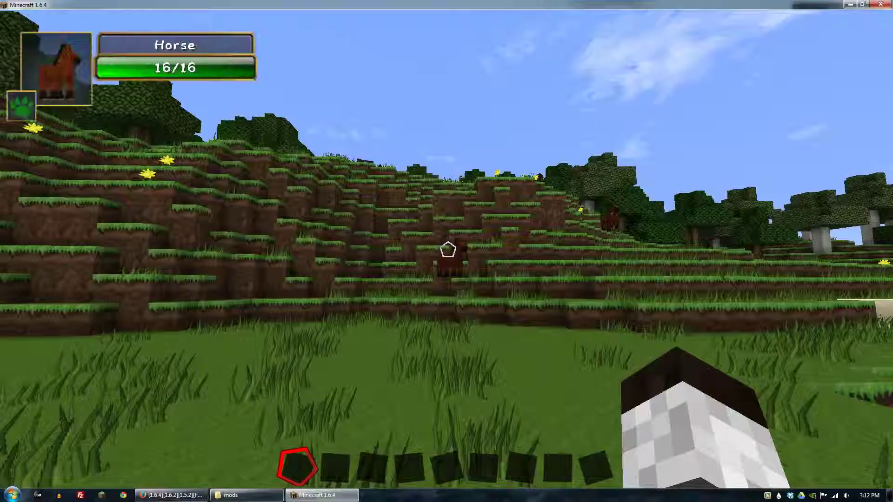
{"action": "key", "text": "w"}
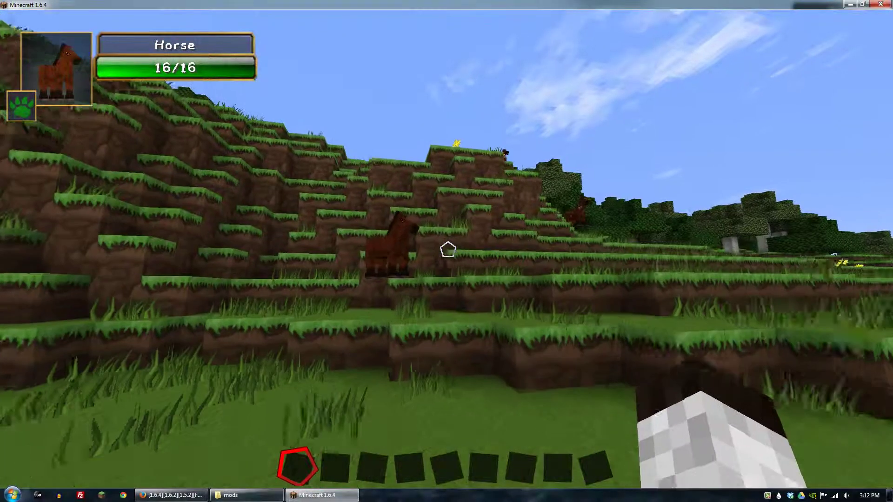
{"action": "key", "text": "w"}
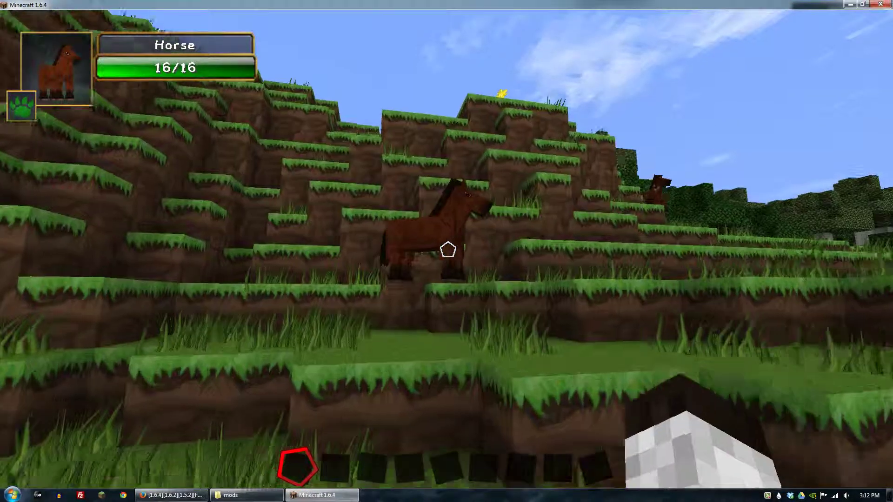
{"action": "key", "text": "w"}
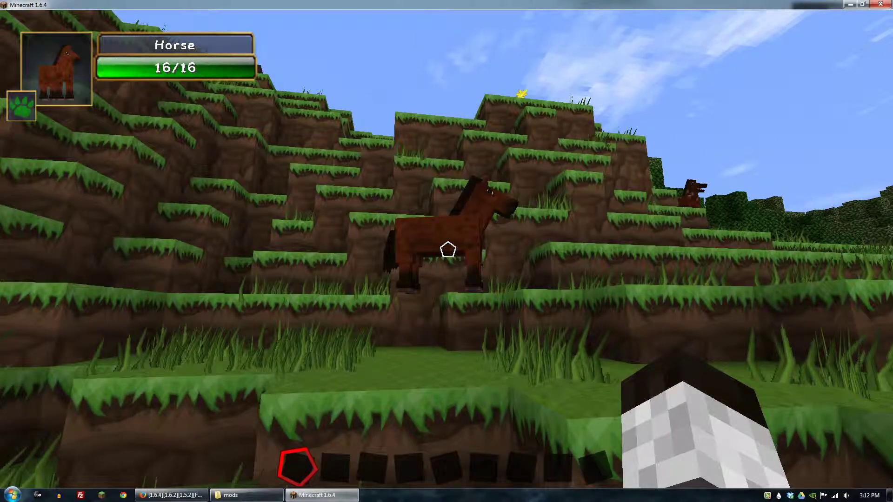
Open the Damage Indicators settings and toggle Alternate Render Method, Enable Portrait, Enable PotionEffects and Enable PopOffs, restoring each one
{"action": "key", "text": "o"}
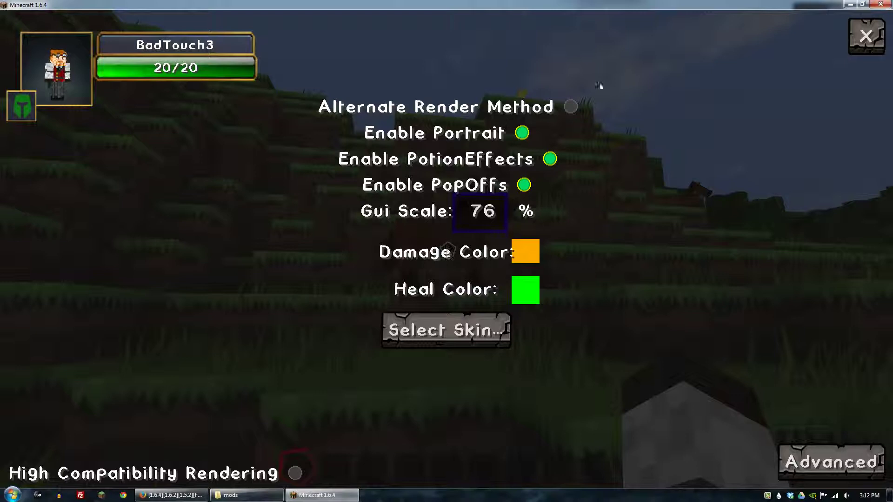
{"action": "left_click", "coordinate": [571, 107]}
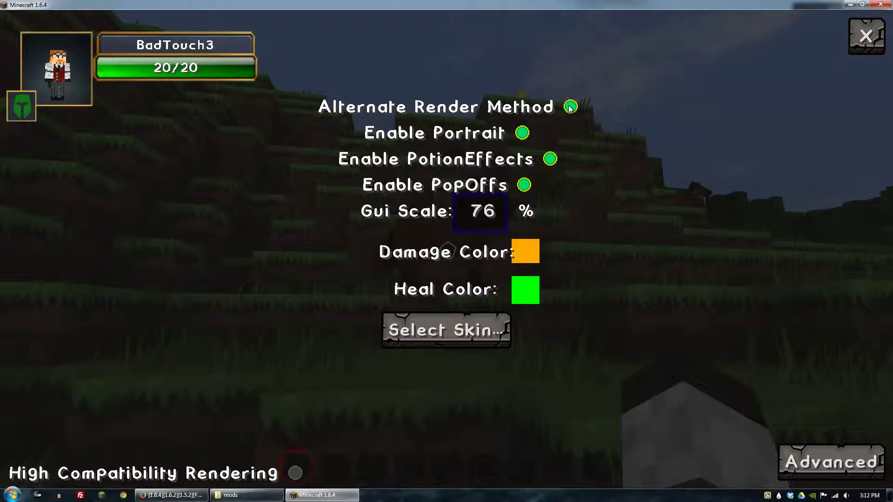
{"action": "left_click", "coordinate": [571, 107]}
{"action": "left_click", "coordinate": [522, 133]}
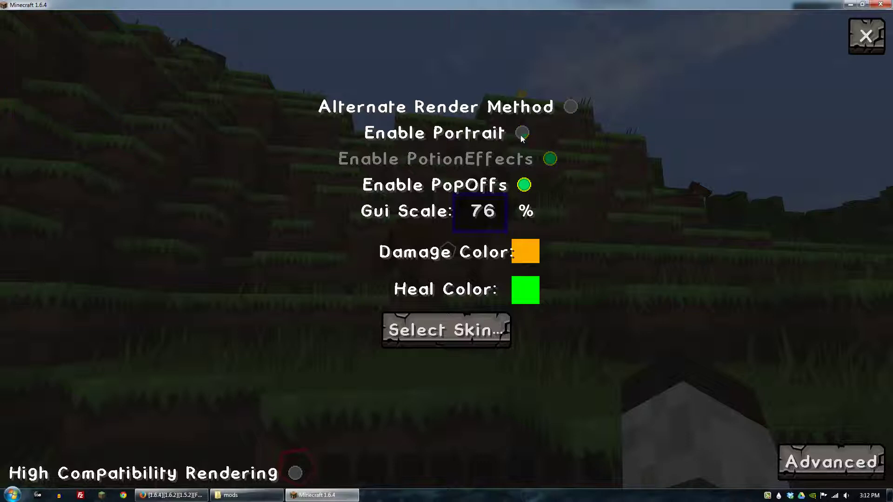
{"action": "left_click", "coordinate": [522, 134]}
{"action": "left_click", "coordinate": [551, 159]}
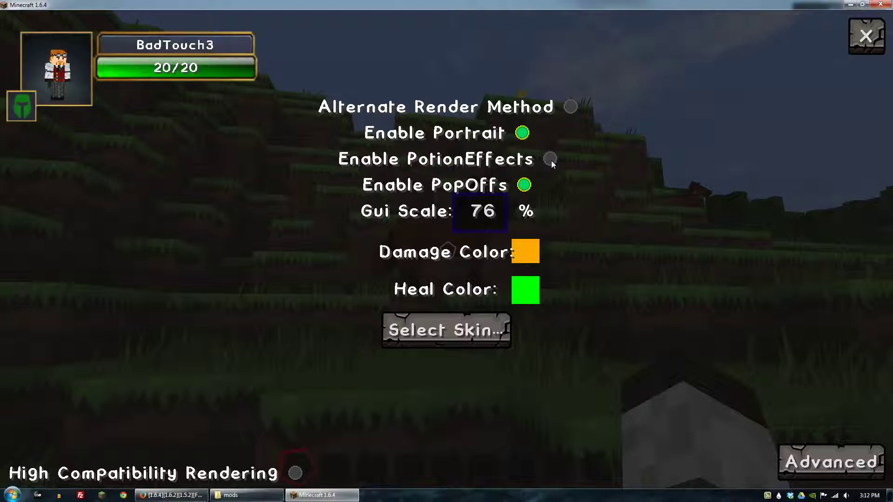
{"action": "left_click", "coordinate": [550, 160]}
{"action": "left_click", "coordinate": [526, 188]}
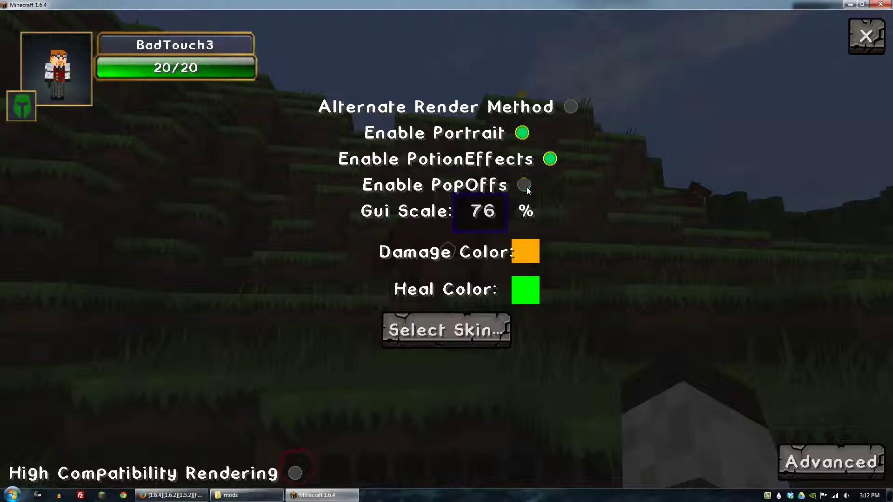
{"action": "left_click", "coordinate": [527, 187]}
Set the Damage Indicators Gui Scale to 40%
{"action": "key", "text": "BackSpace"}
{"action": "key", "text": "BackSpace"}
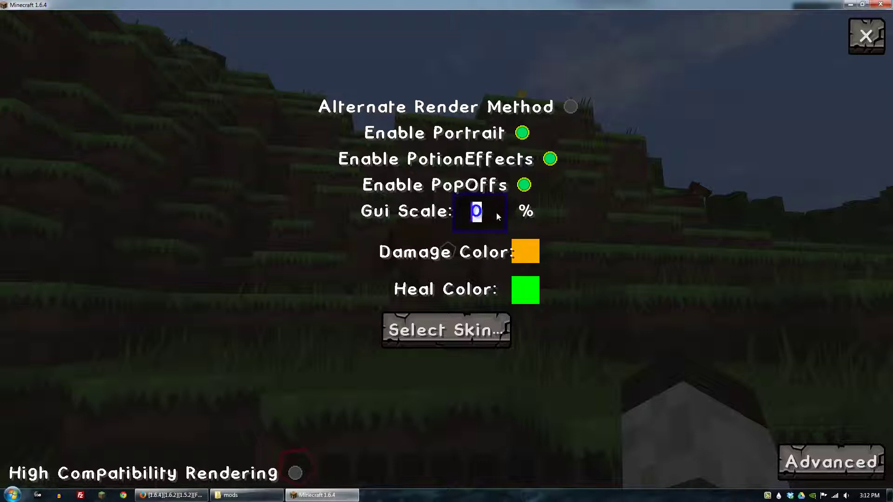
{"action": "type", "text": "40"}
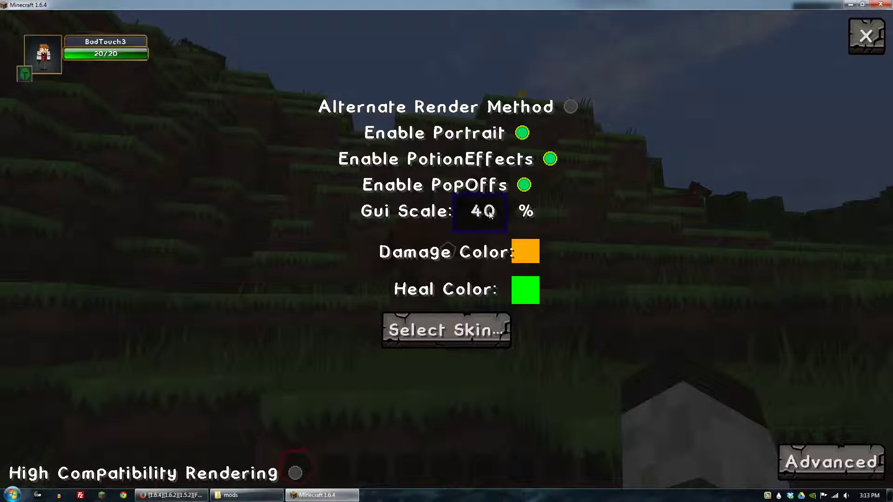
Change the Damage Color from the settings' colour picker to a bright red-orange
{"action": "left_click", "coordinate": [525, 252]}
{"action": "left_click", "coordinate": [673, 299]}
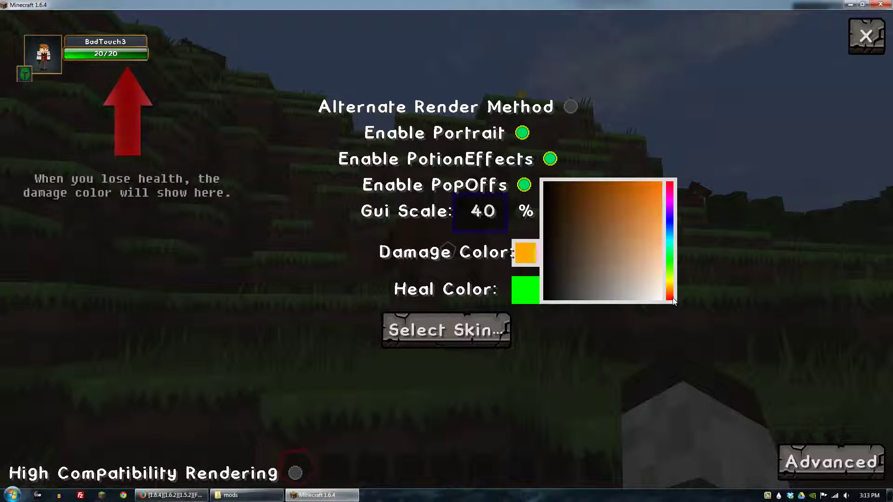
{"action": "left_click", "coordinate": [646, 187]}
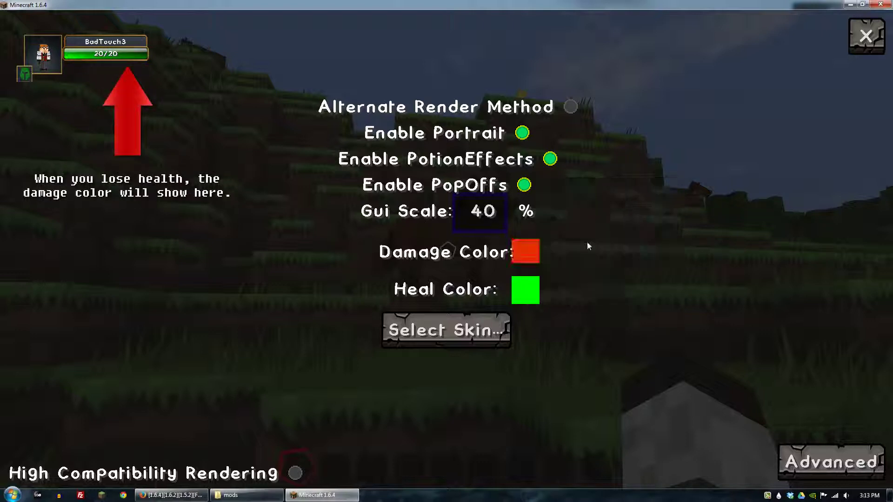
Try the Wow Like and Minimal portrait skins, apply the Unskinned skin and return to the main mod settings
{"action": "left_click", "coordinate": [463, 336]}
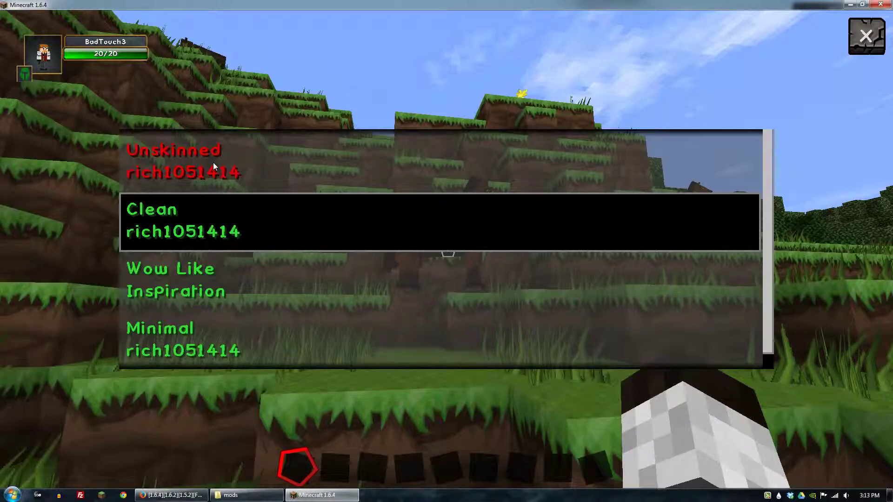
{"action": "left_click", "coordinate": [210, 267]}
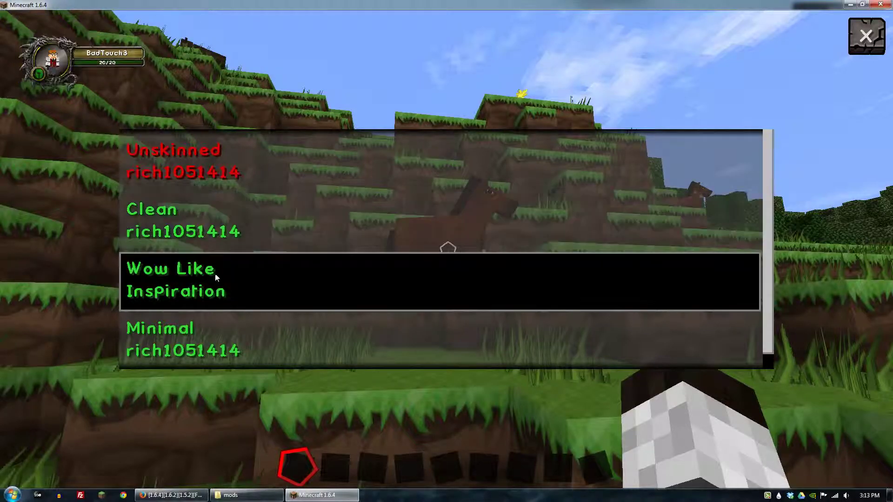
{"action": "left_click", "coordinate": [193, 330]}
{"action": "scroll", "coordinate": [193, 328], "scroll_direction": "down", "scroll_amount": 1}
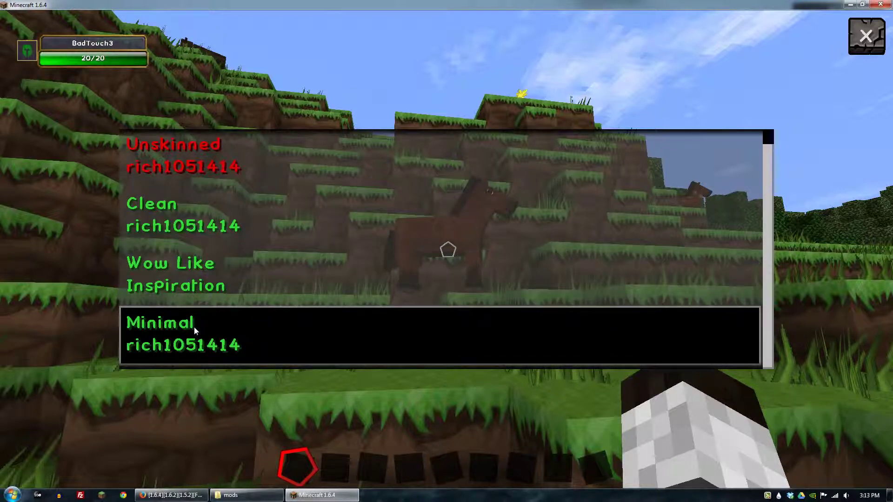
{"action": "left_click", "coordinate": [178, 152]}
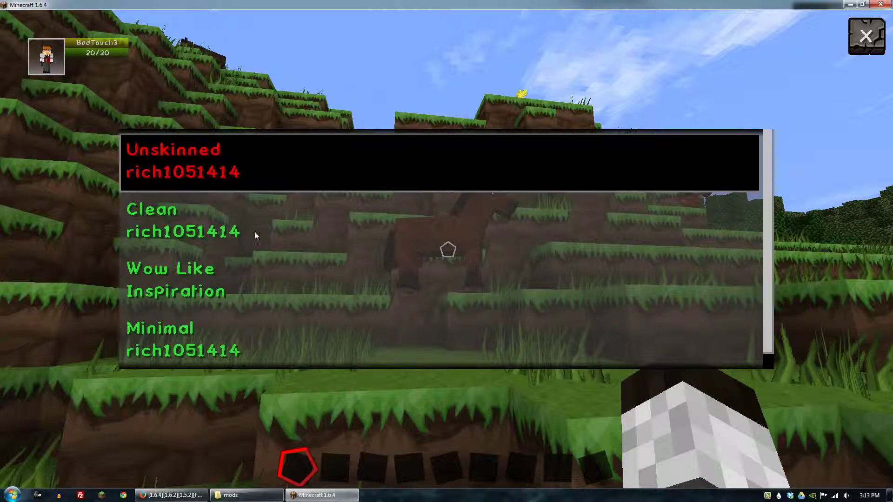
{"action": "left_click", "coordinate": [866, 35]}
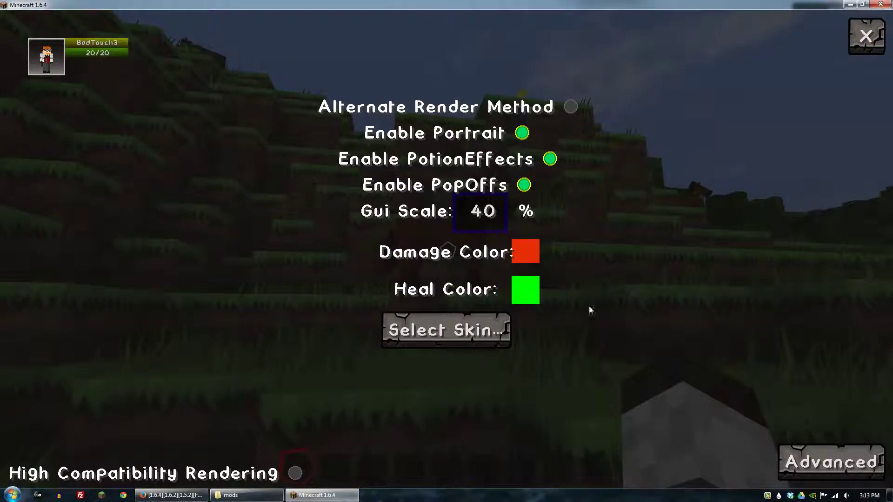
Open the advanced per-mob settings and examine the WitherBoss entry's scale, offset and name override options
{"action": "left_click", "coordinate": [827, 455]}
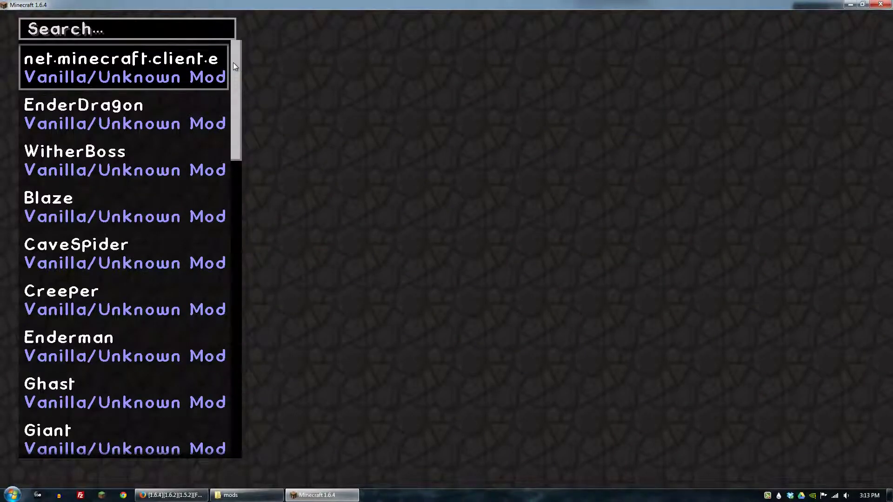
{"action": "scroll", "coordinate": [233, 65], "scroll_direction": "down", "scroll_amount": 1}
{"action": "left_click", "coordinate": [172, 163]}
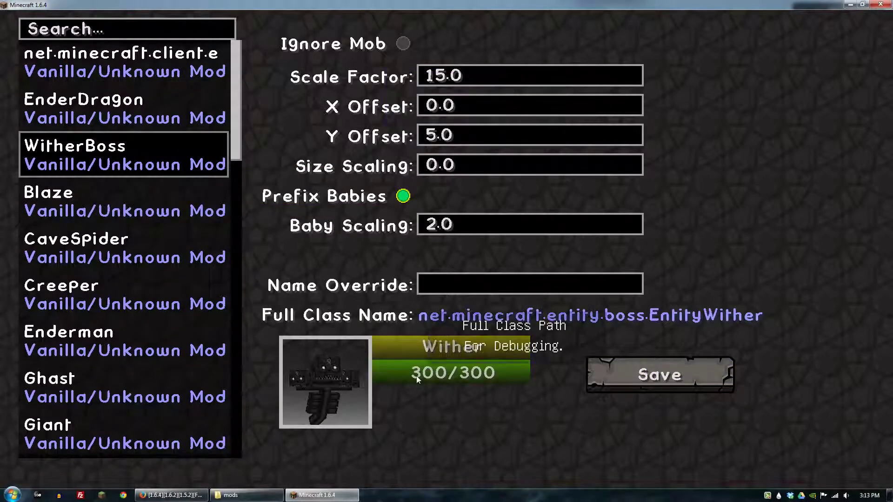
{"action": "scroll", "coordinate": [396, 400], "scroll_direction": "up", "scroll_amount": 1}
{"action": "left_click", "coordinate": [433, 76]}
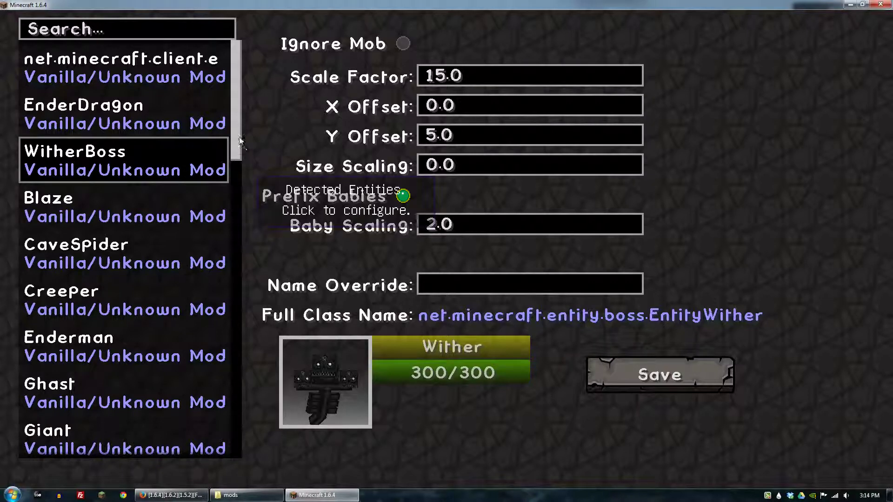
{"action": "left_click_drag", "start_coordinate": [235, 175], "coordinate": [250, 66]}
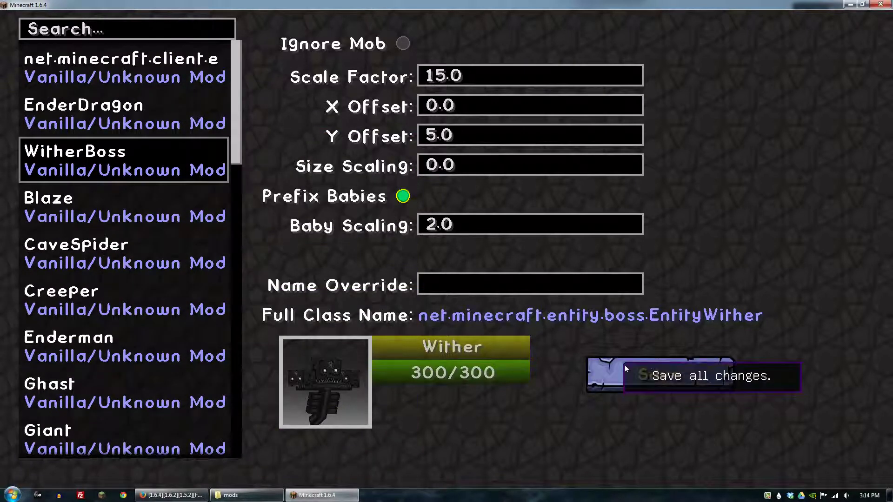